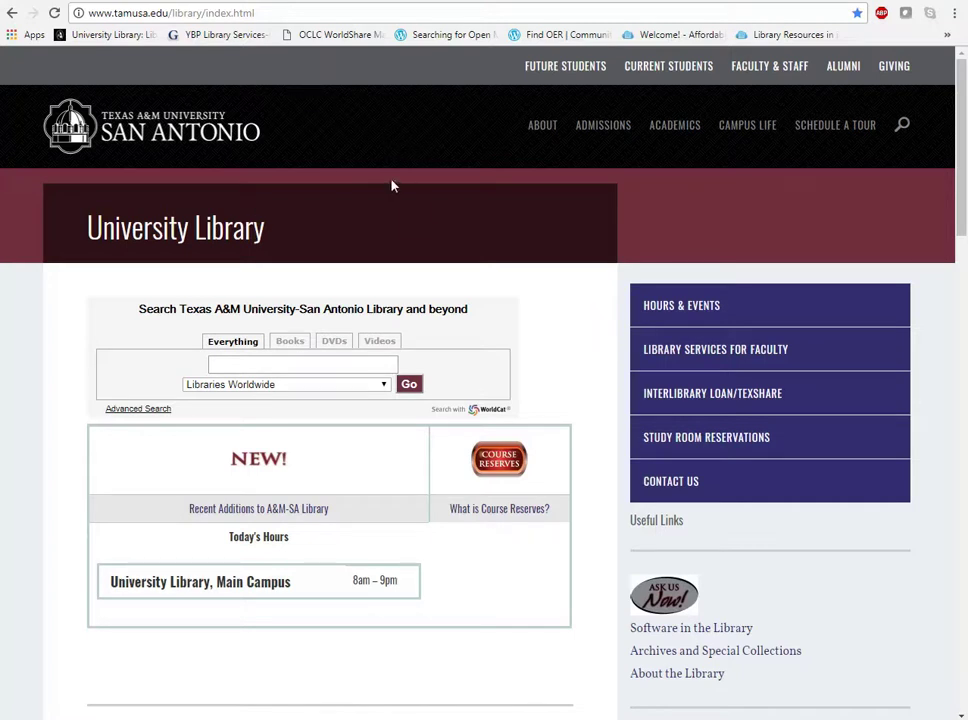
Go from the tamusa.edu home page to the University Library page via the footer link.
left_click(244, 137)
left_click_drag(964, 127, 962, 629)
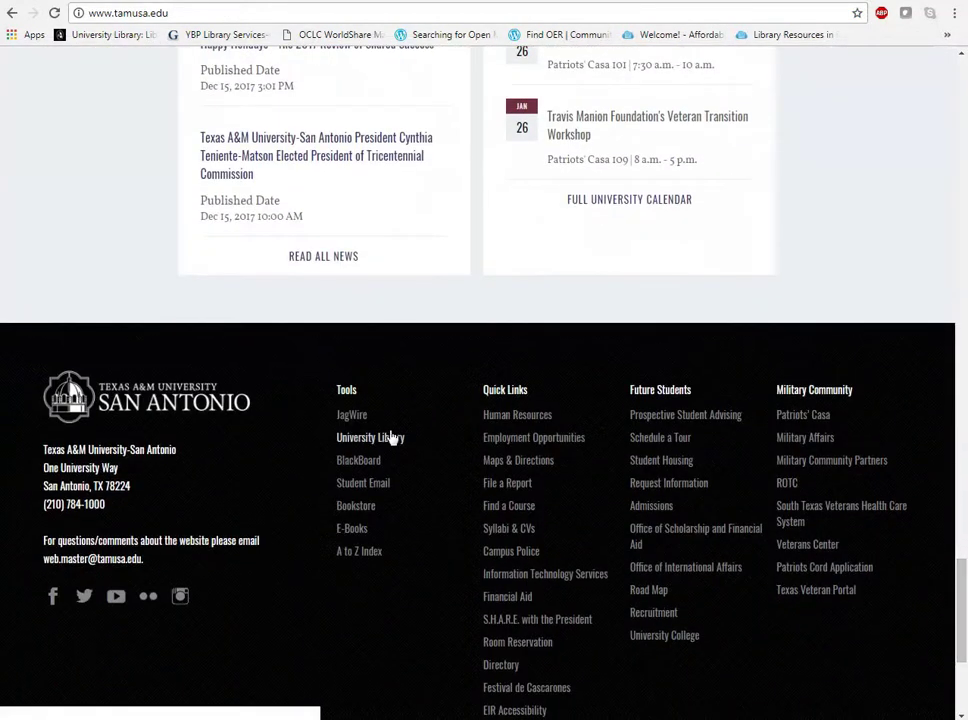
left_click(392, 440)
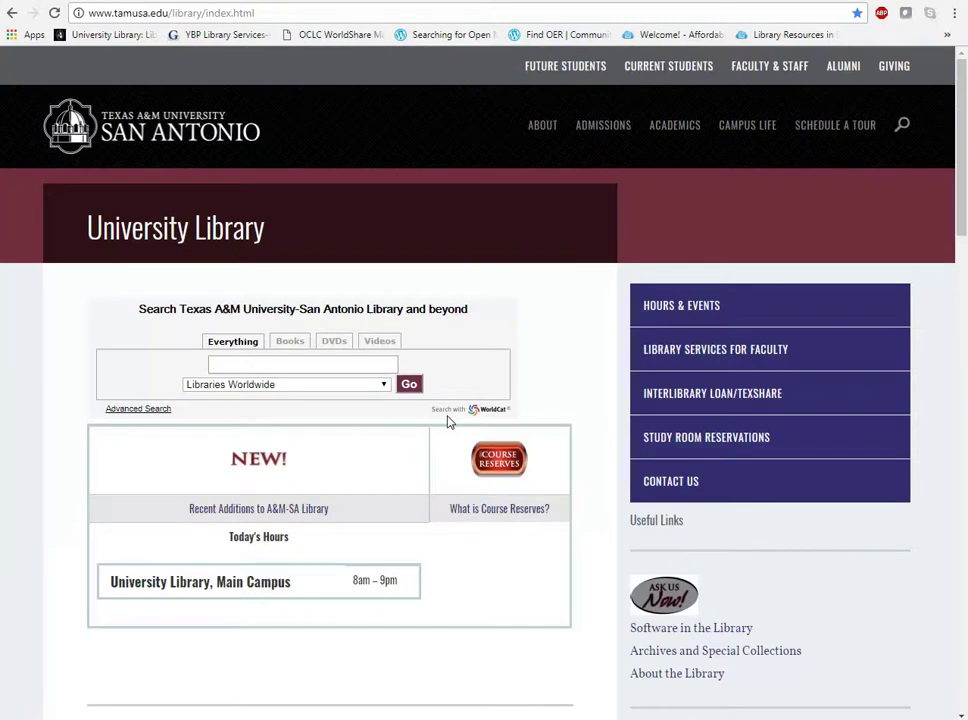
left_click_drag(962, 128, 962, 238)
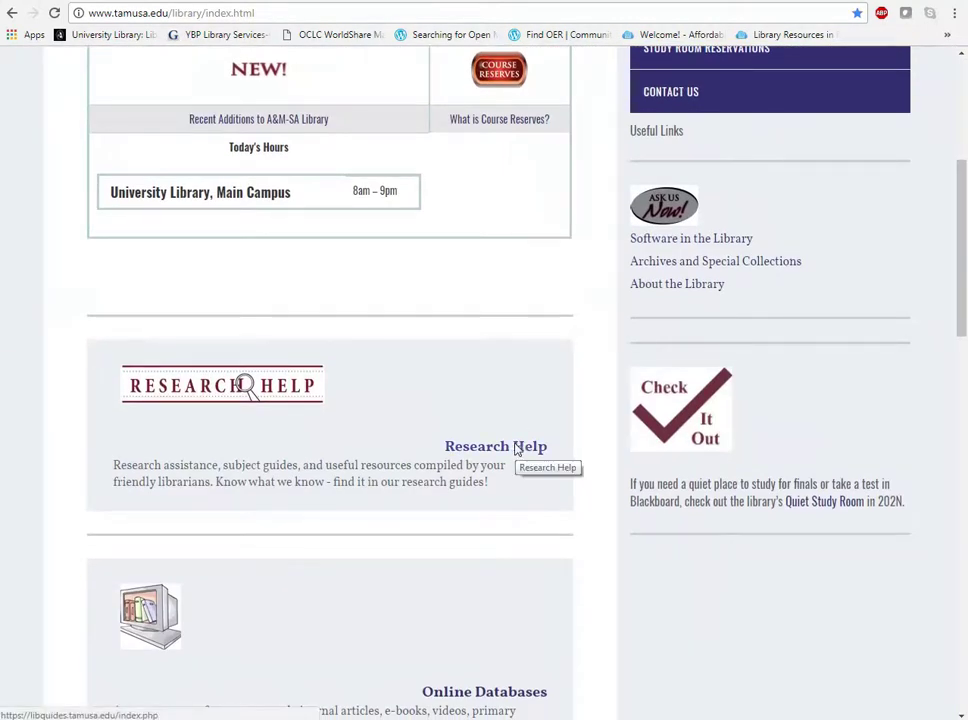
Open the Reading (Education) Reading Research Guide's Finding Articles page and launch Education Source (EBSCO).
left_click(516, 449)
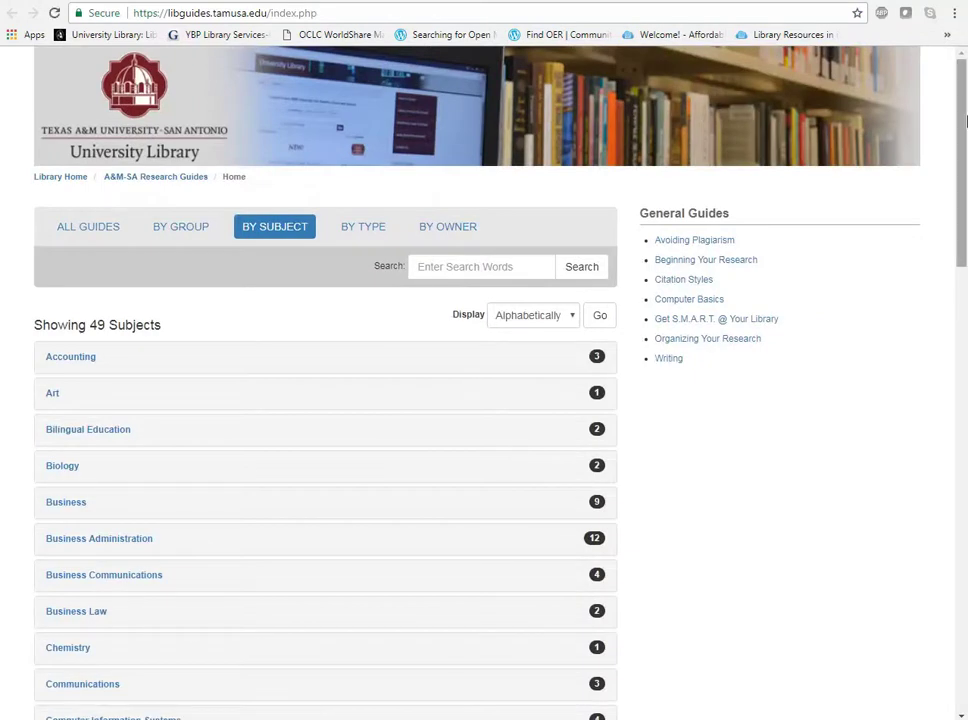
left_click_drag(964, 120, 964, 551)
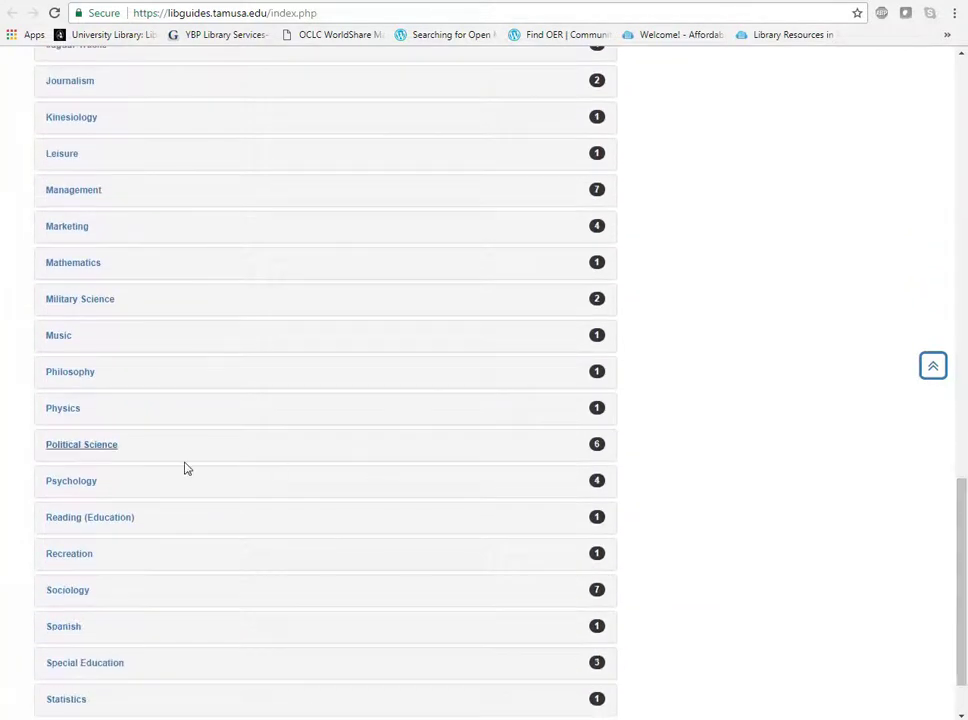
left_click(93, 530)
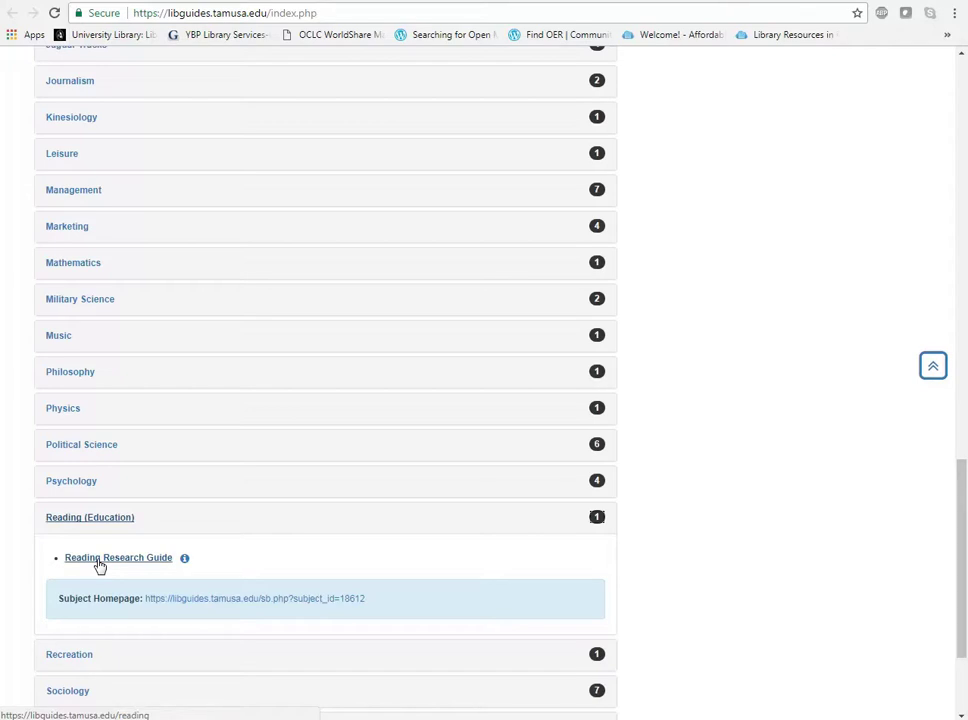
left_click(99, 563)
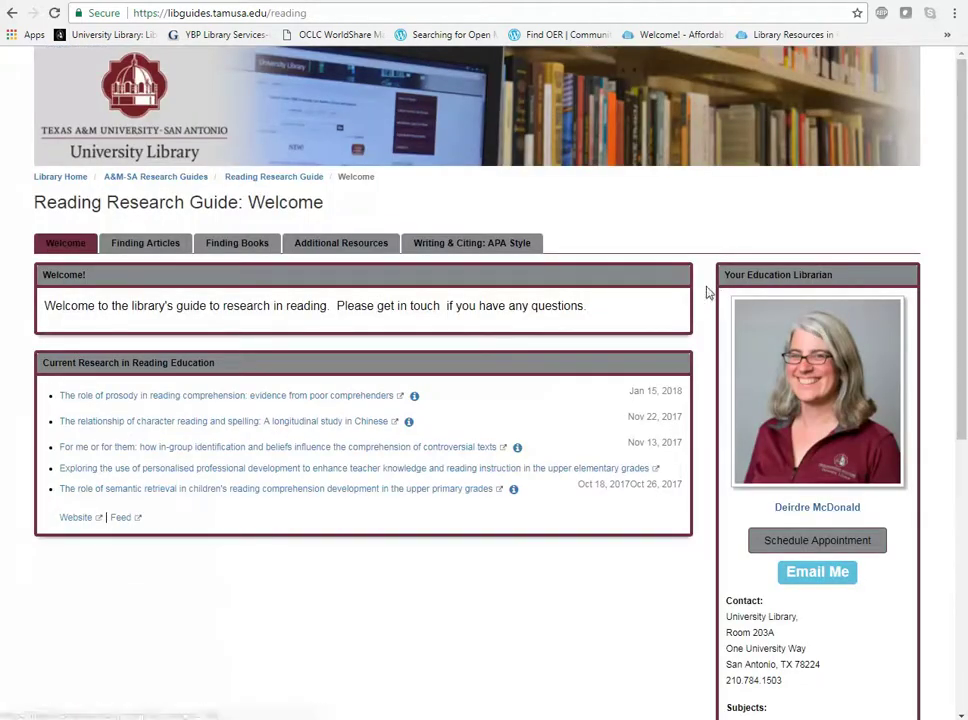
left_click(150, 248)
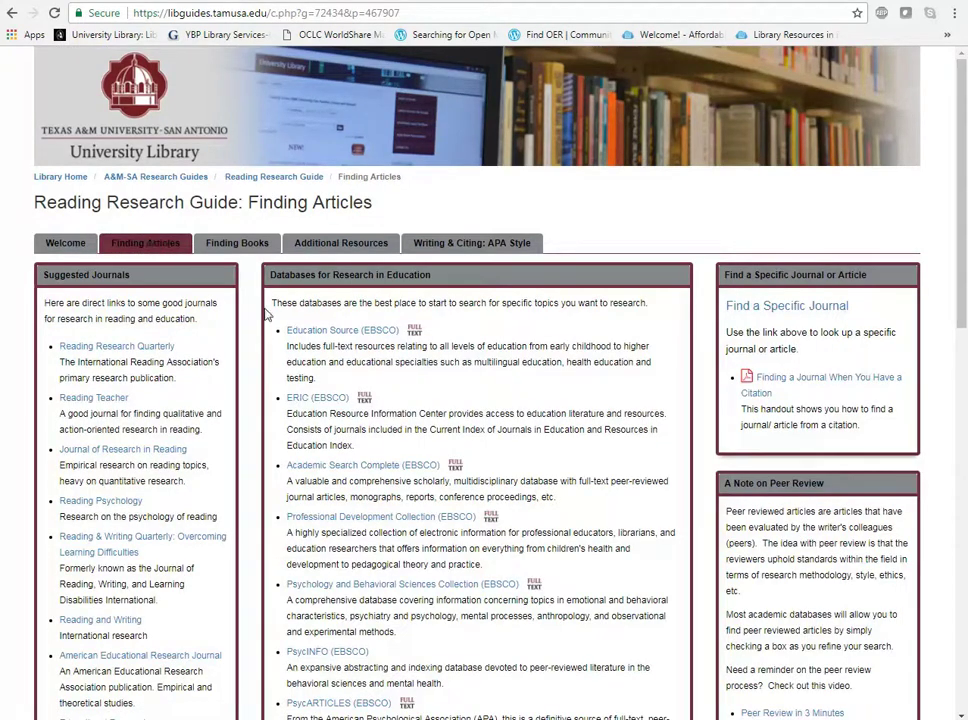
left_click(342, 333)
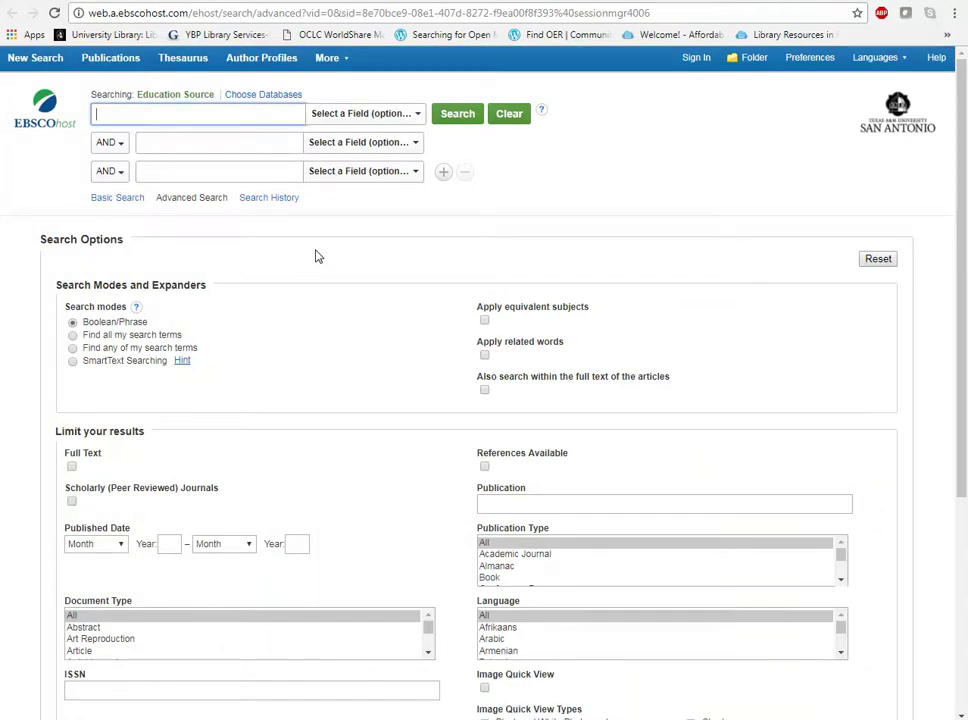
Search for 'literacy' AND 'read alouds', limited to Scholarly (Peer Reviewed) Journals.
type("literacy")
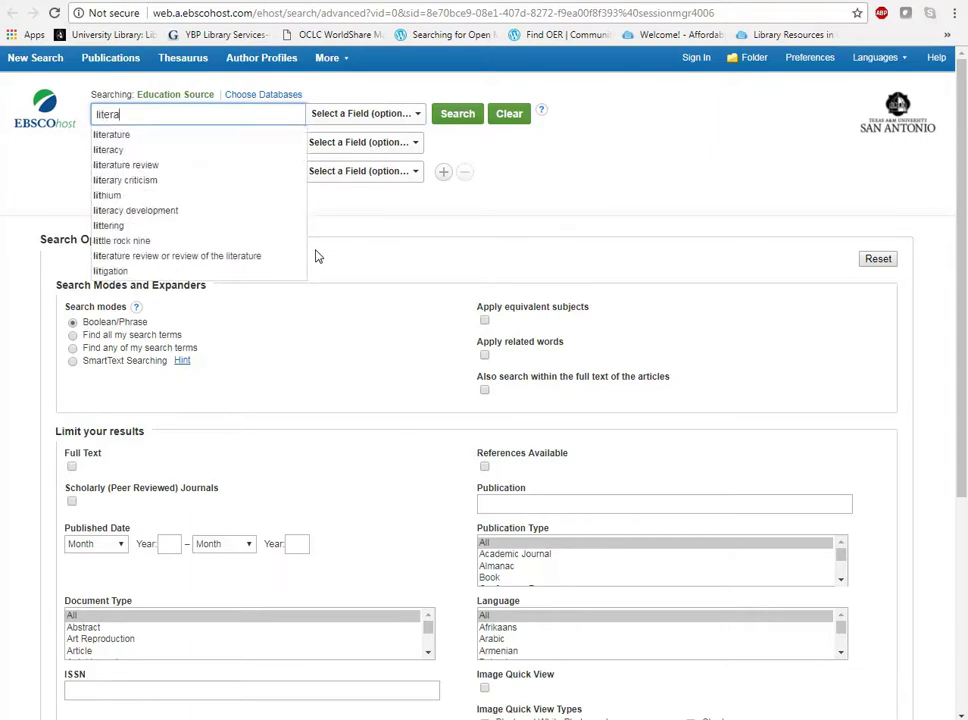
left_click(588, 138)
left_click(179, 148)
type("read alouds")
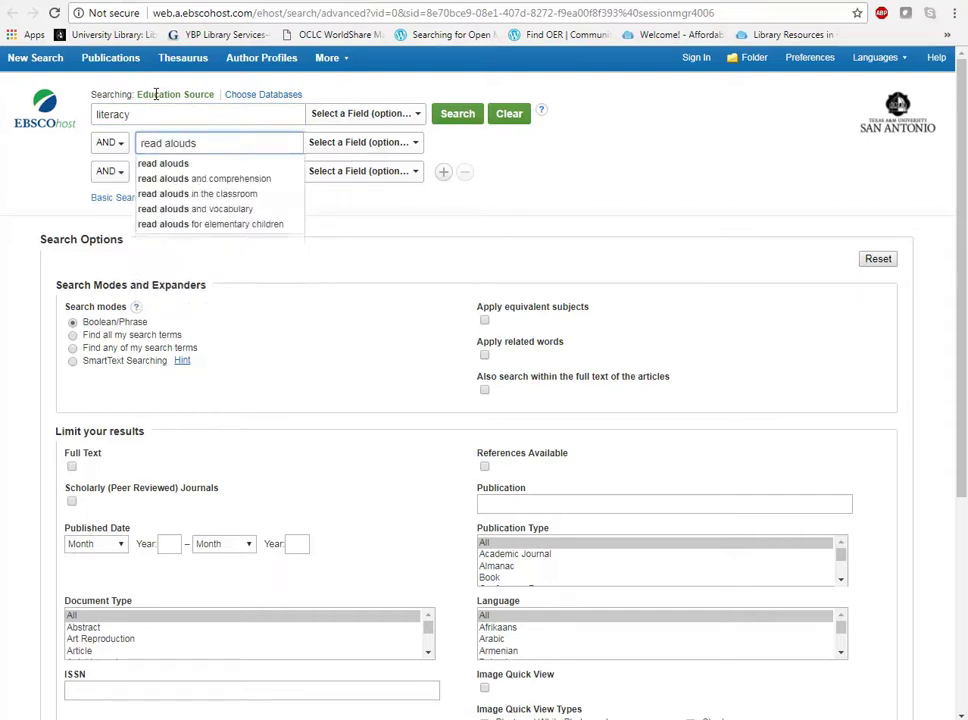
left_click(740, 169)
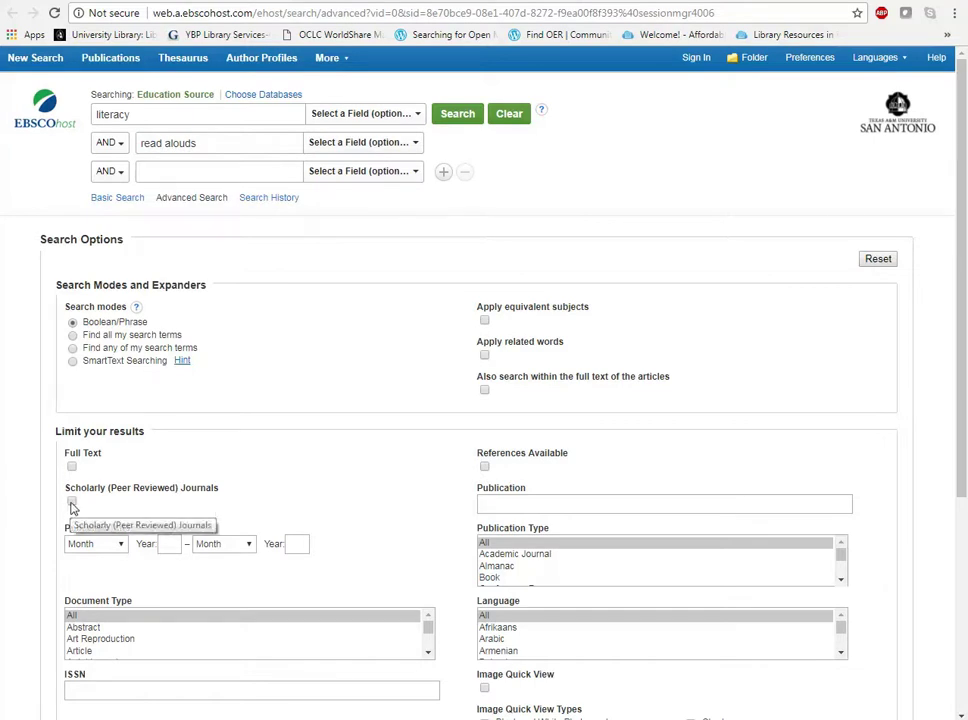
left_click(71, 503)
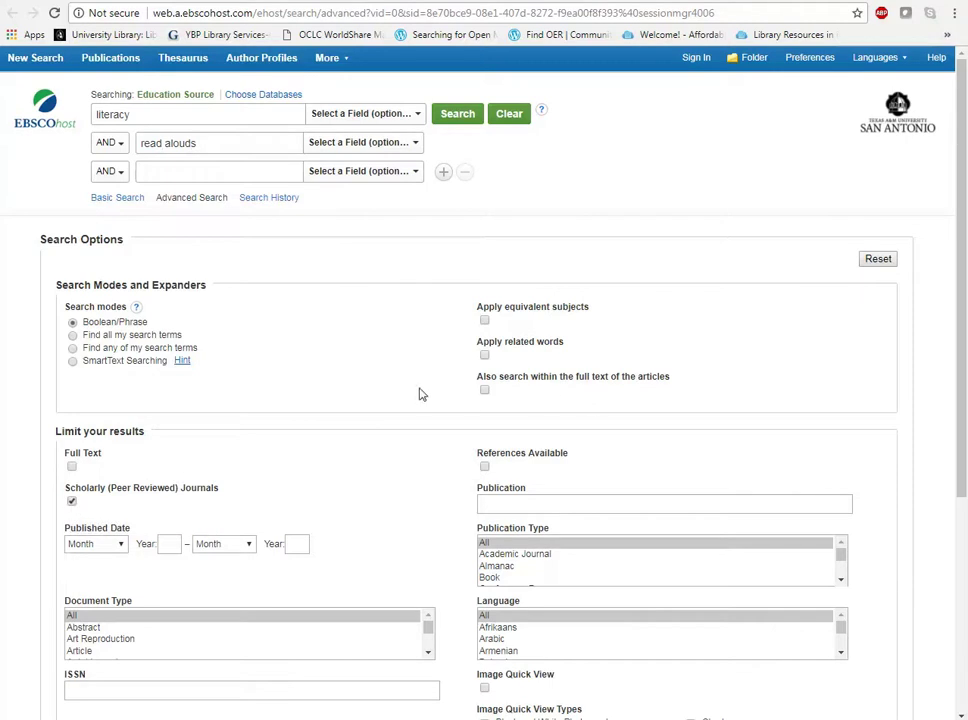
left_click(468, 117)
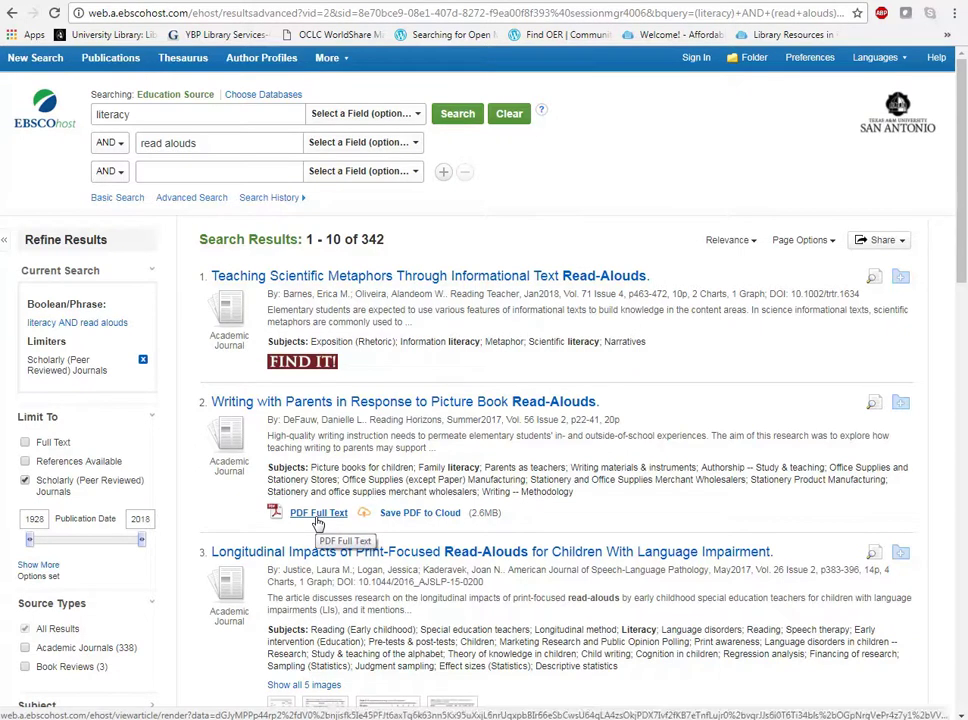
Preview the 'Writing with Parents' PDF full text, then return to the 342 results.
left_click(318, 513)
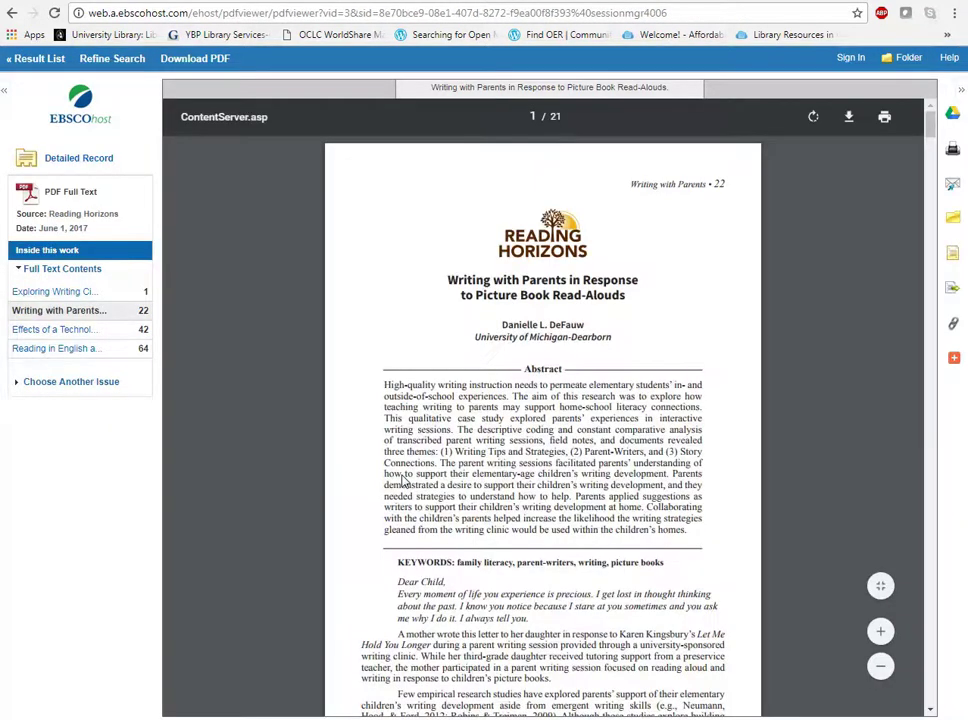
left_click(12, 14)
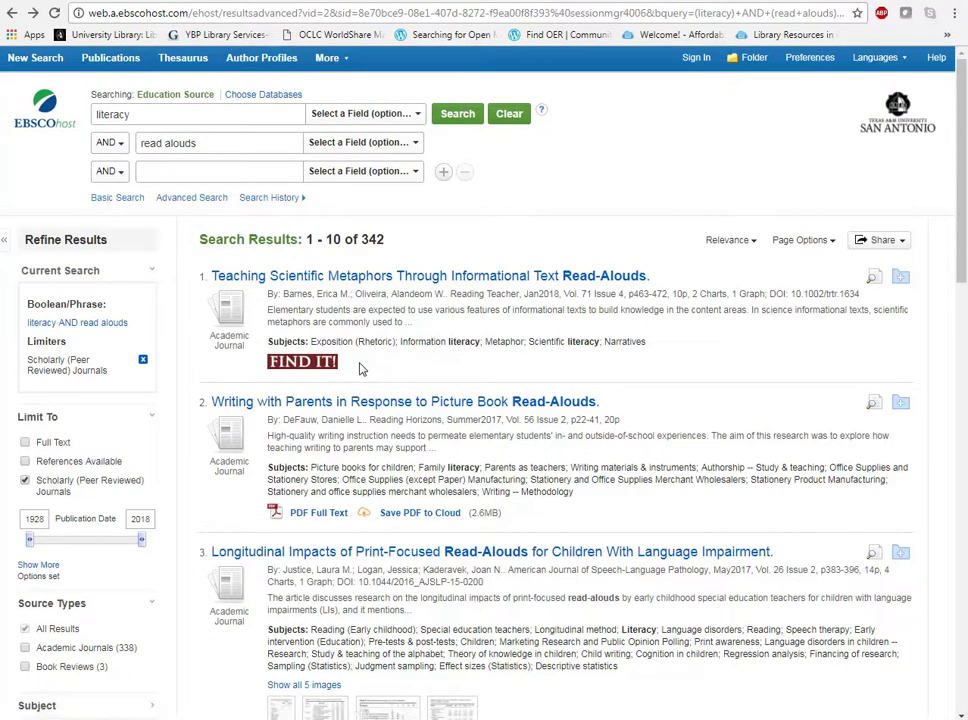
Use FIND IT on 'Teaching Scientific Metaphors' and open View Full Text at Wiley.
left_click(310, 370)
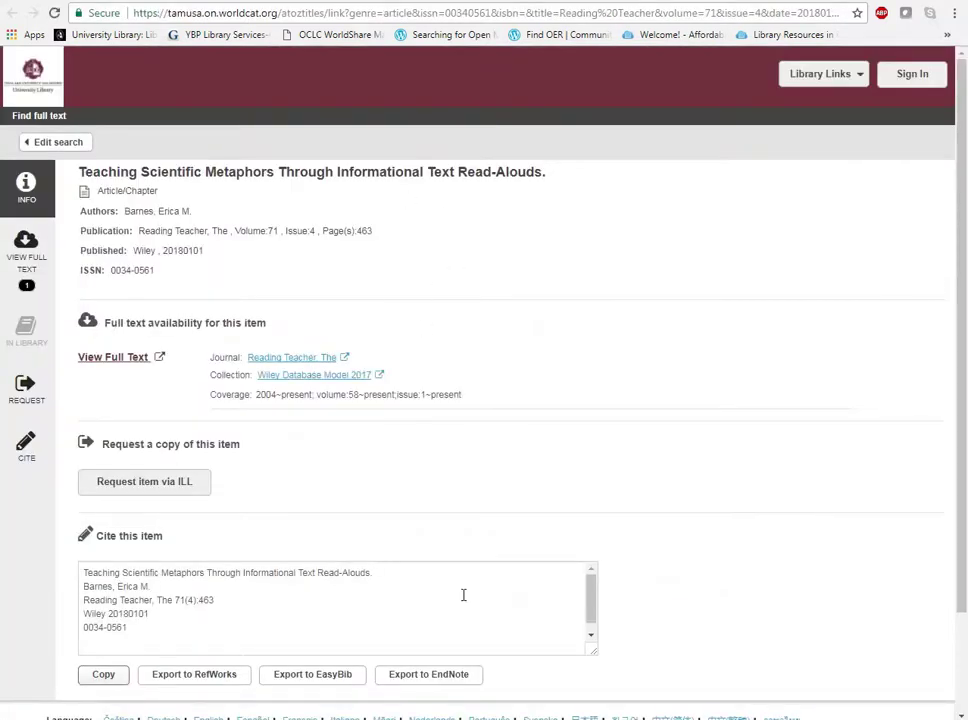
left_click(126, 367)
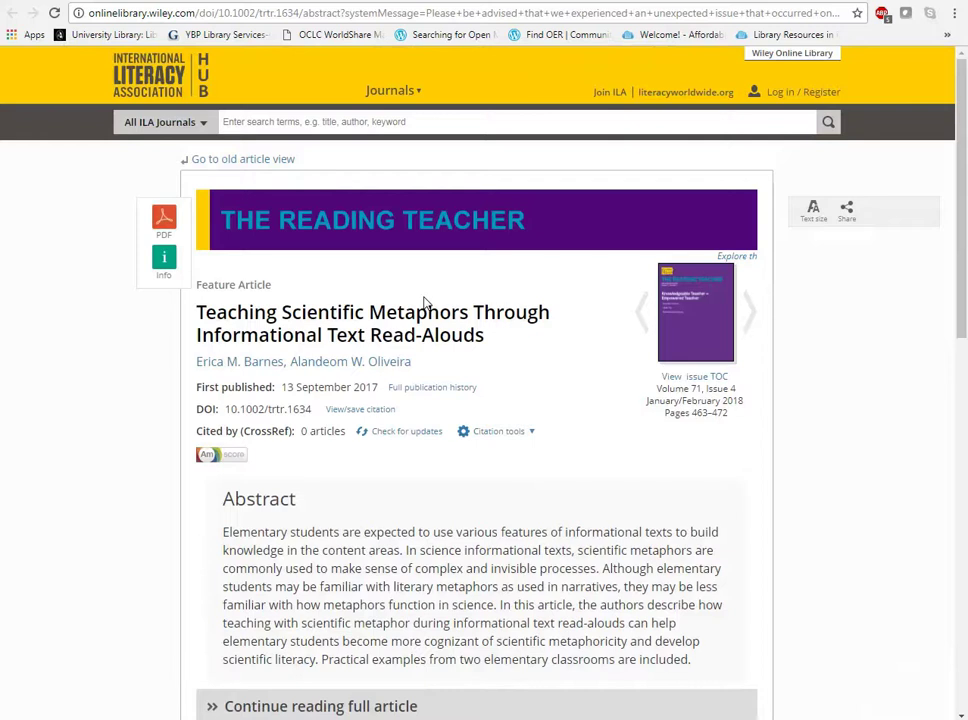
Skim the Wiley abstract for Teaching Scientific Metaphors, then go back to WorldCat's full-text page.
scroll(966, 112, "down", 1)
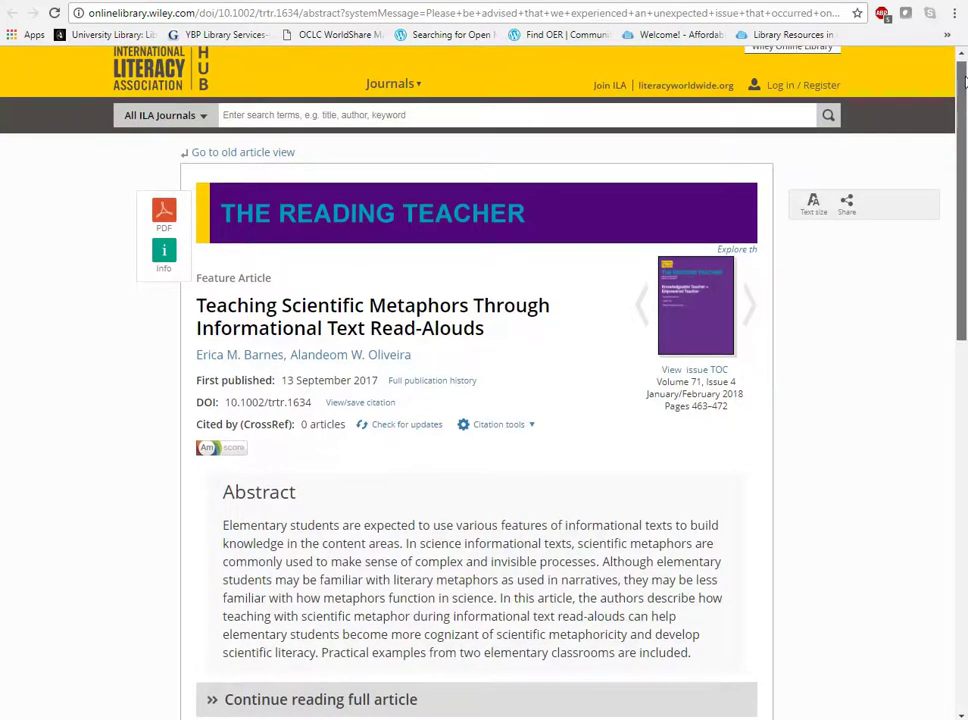
left_click_drag(966, 112, 966, 140)
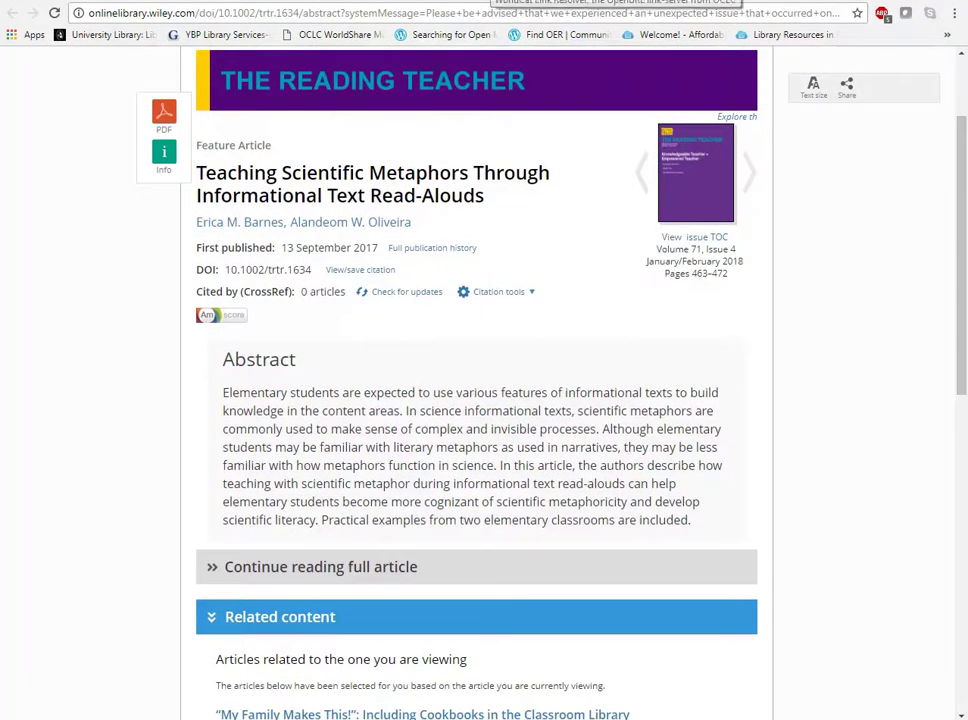
left_click(905, 13)
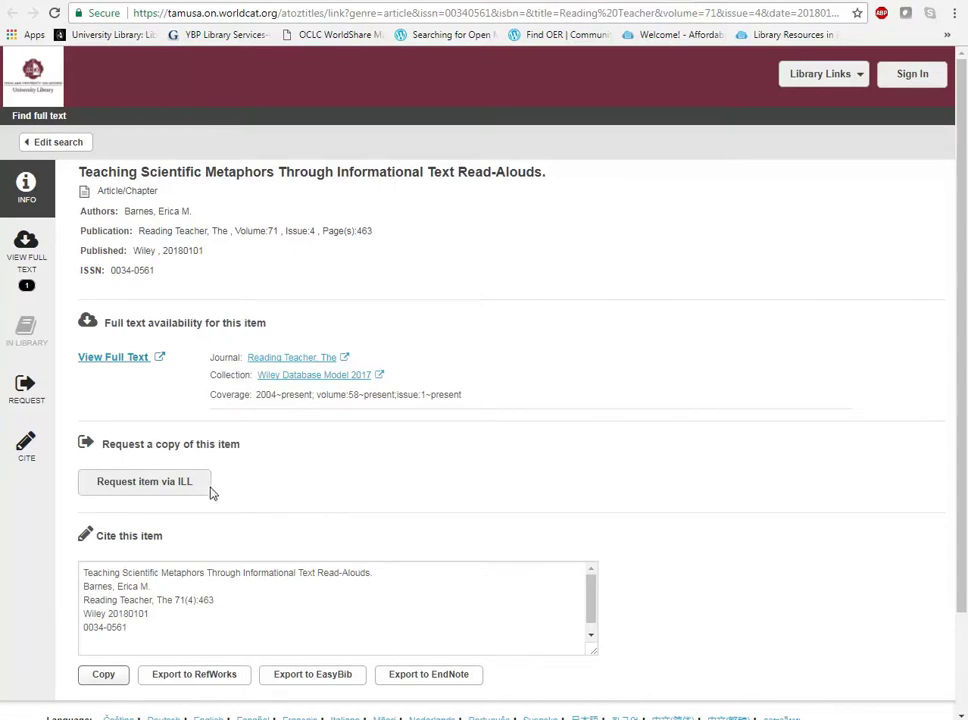
Request the item via ILL and sign in with the library username and password.
left_click(157, 488)
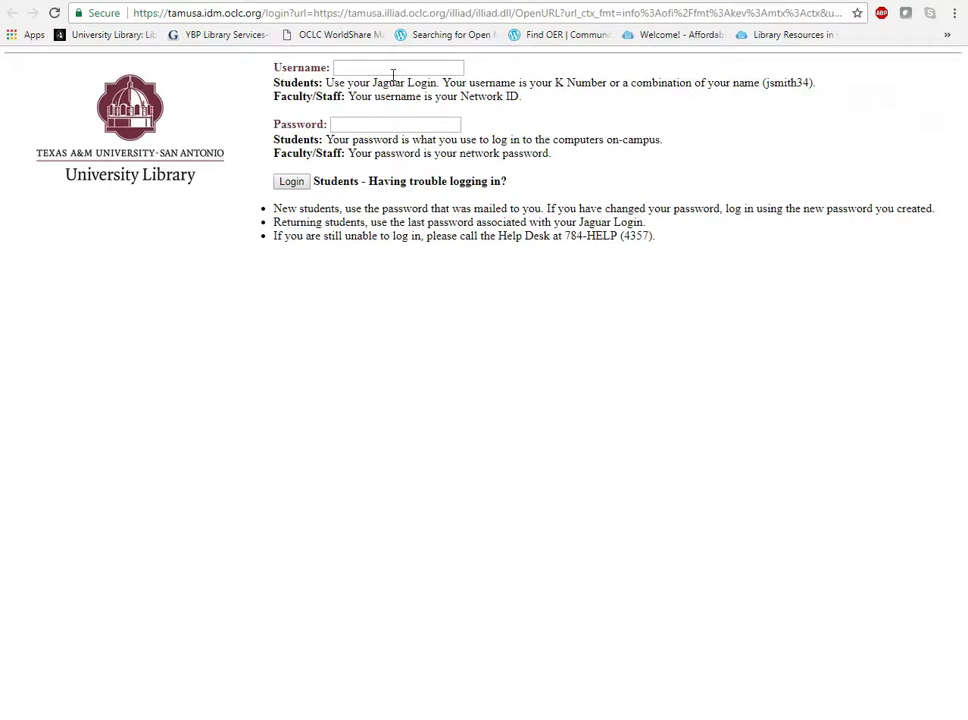
left_click(389, 71)
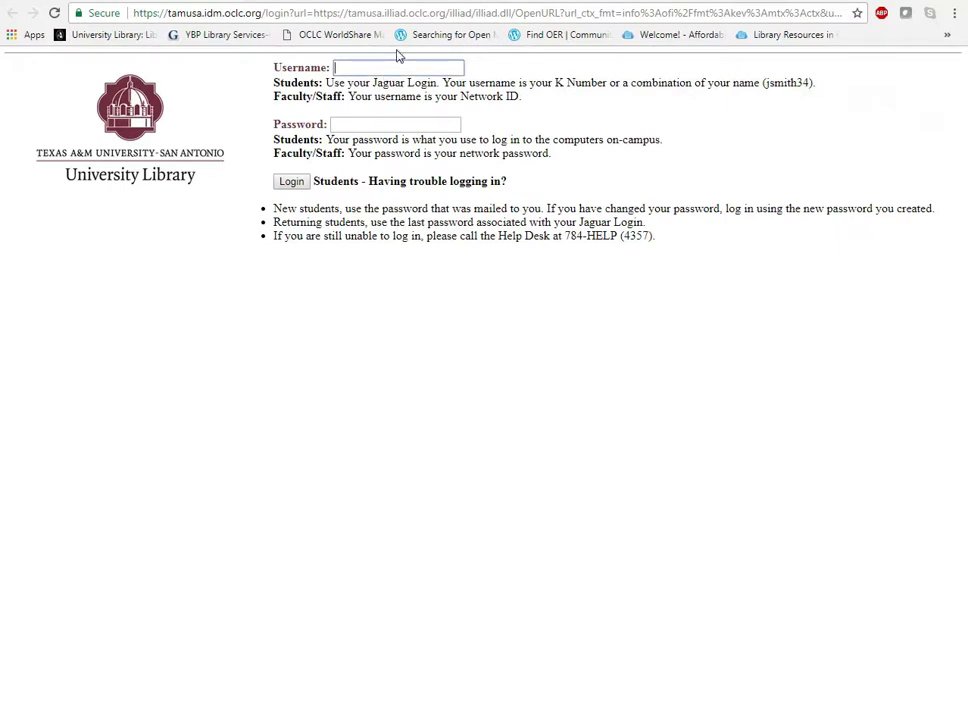
key("Tab")
type("•••••••••••")
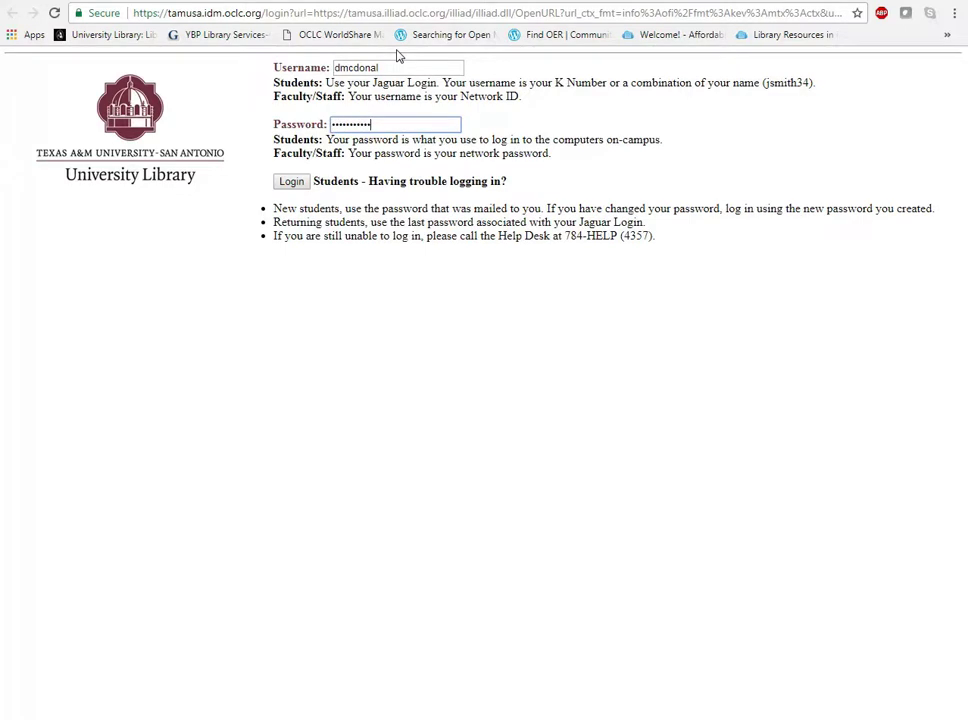
type("•")
key("Return")
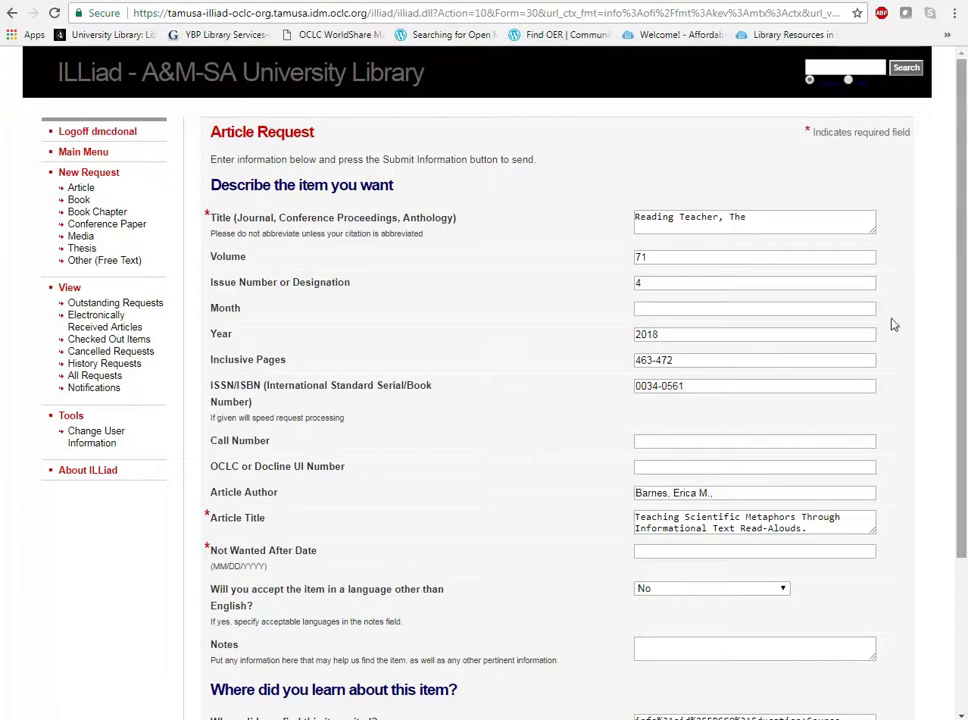
scroll(965, 321, "down", 1)
scroll(965, 321, "down", 2)
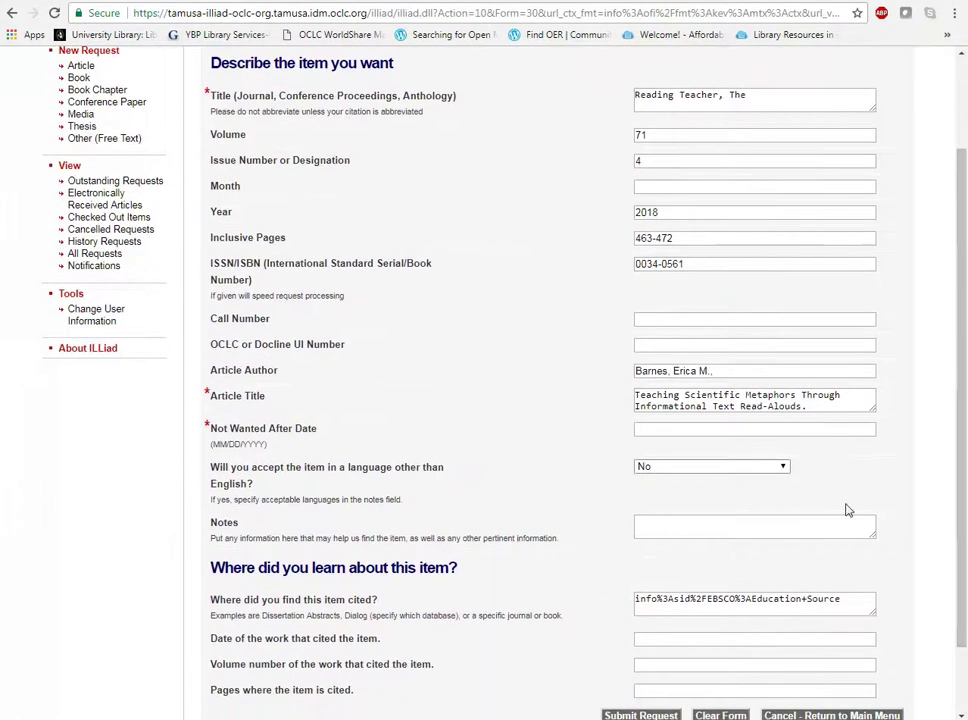
left_click(673, 430)
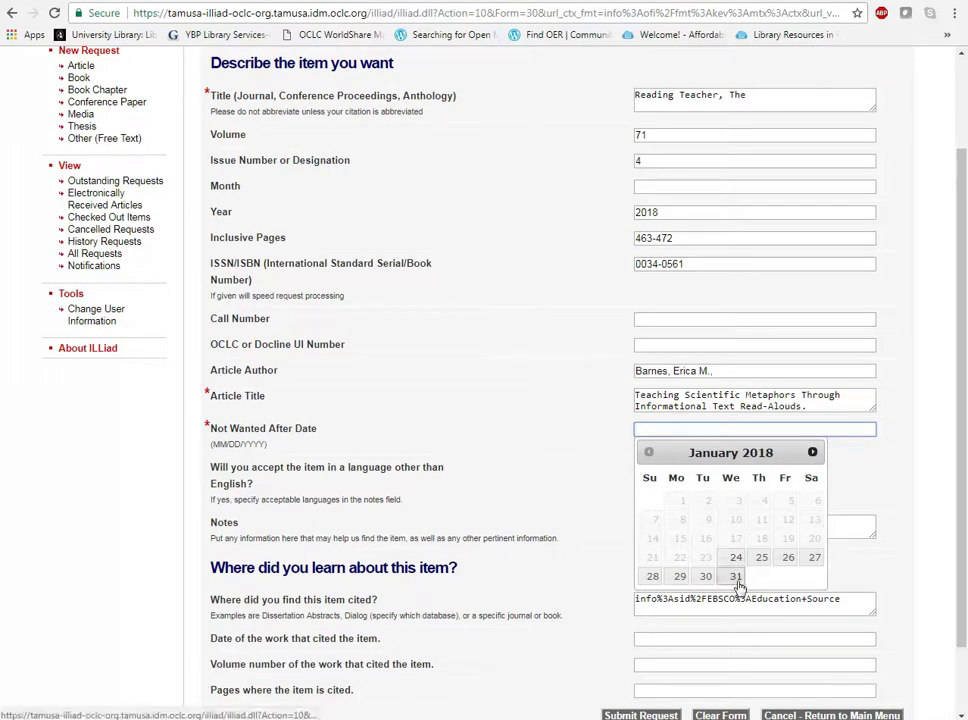
scroll(951, 456, "down", 2)
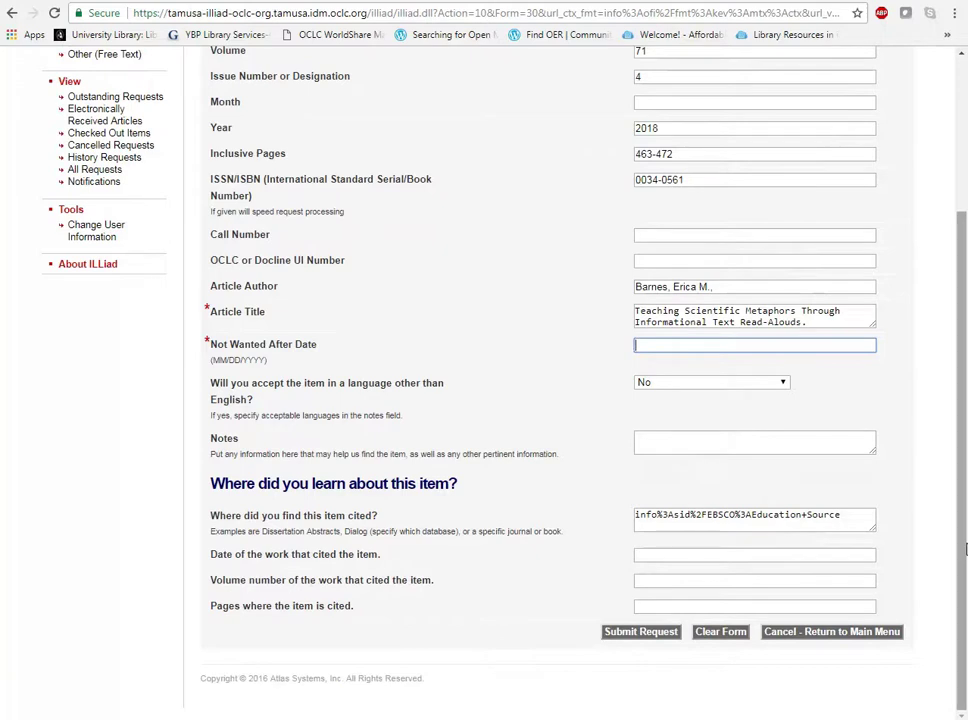
scroll(966, 457, "up", 3)
scroll(966, 457, "up", 2)
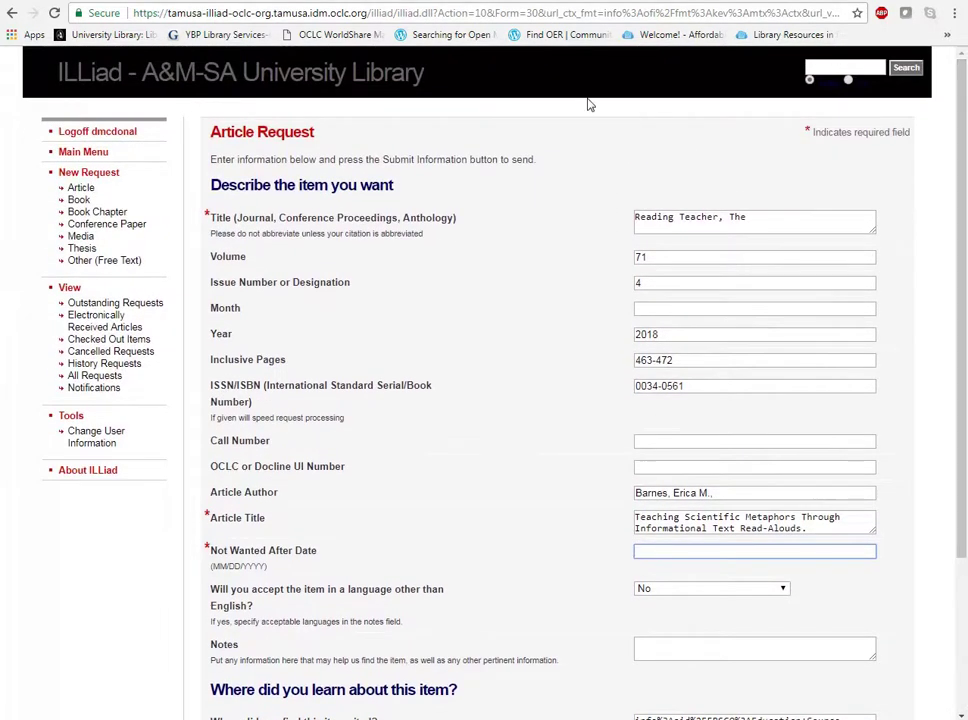